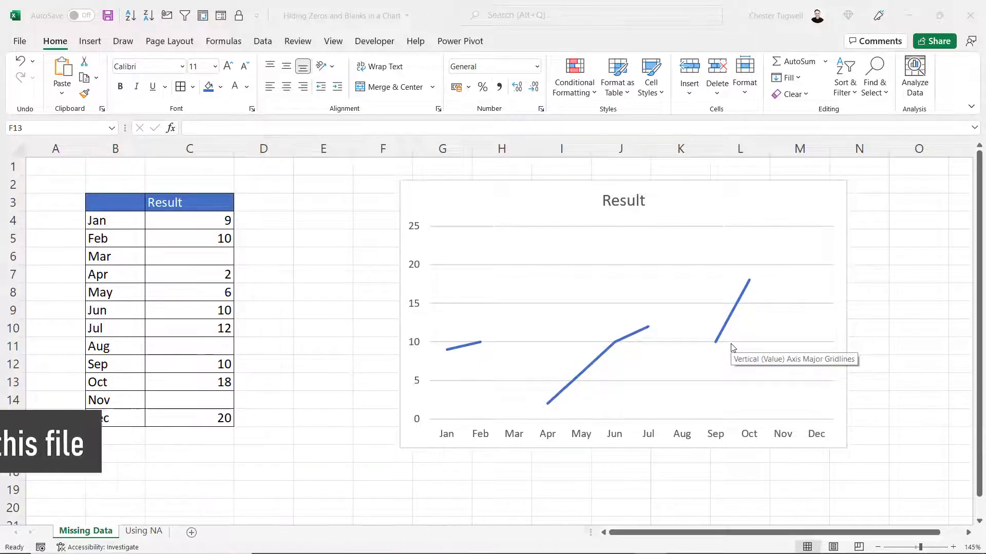
Enter 0 in the empty March, August and November result cells
left_click(223, 256)
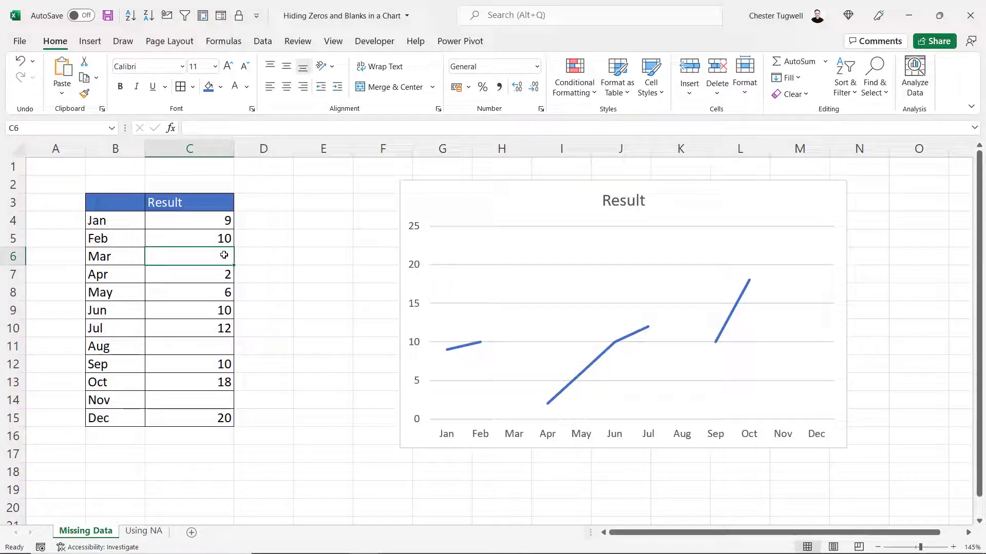
type("0")
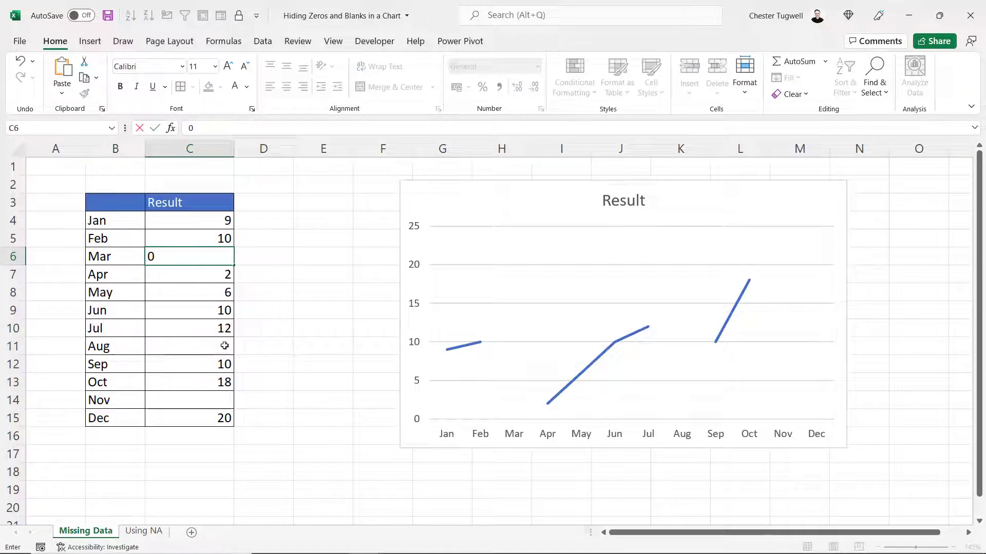
left_click(224, 346)
type("0")
left_click(221, 400)
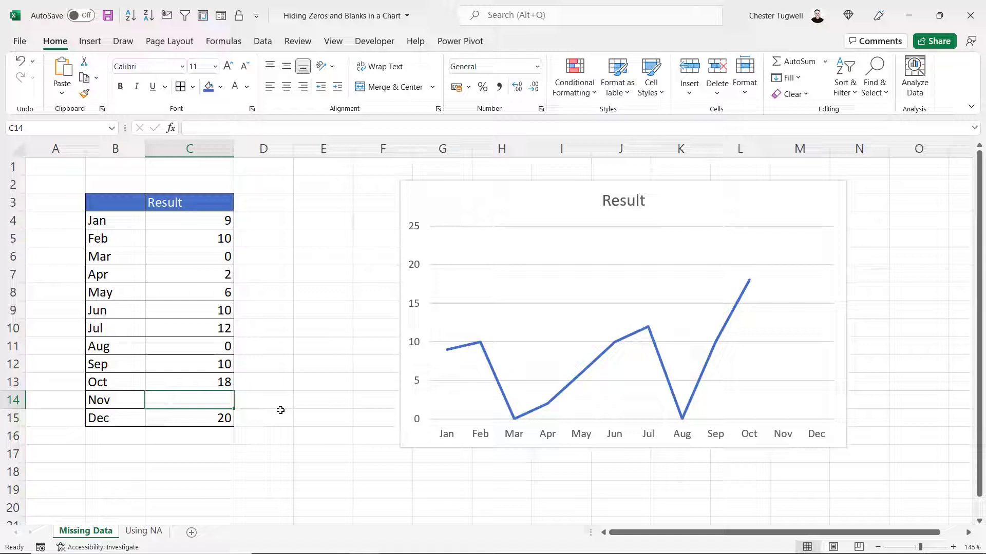
type("0")
left_click(280, 410)
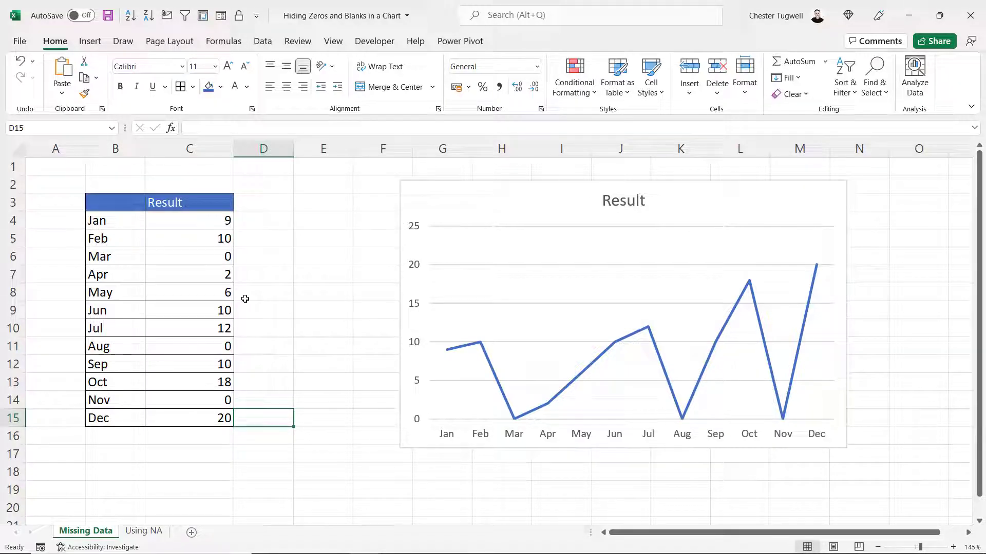
Delete the November, August and March zeros so those result cells are blank again
key("Left")
key("Up")
key("Delete")
key("Up")
key("Up")
key("Up")
key("Delete")
key("Up")
key("Up")
key("Up")
key("Up")
key("Up")
key("Delete")
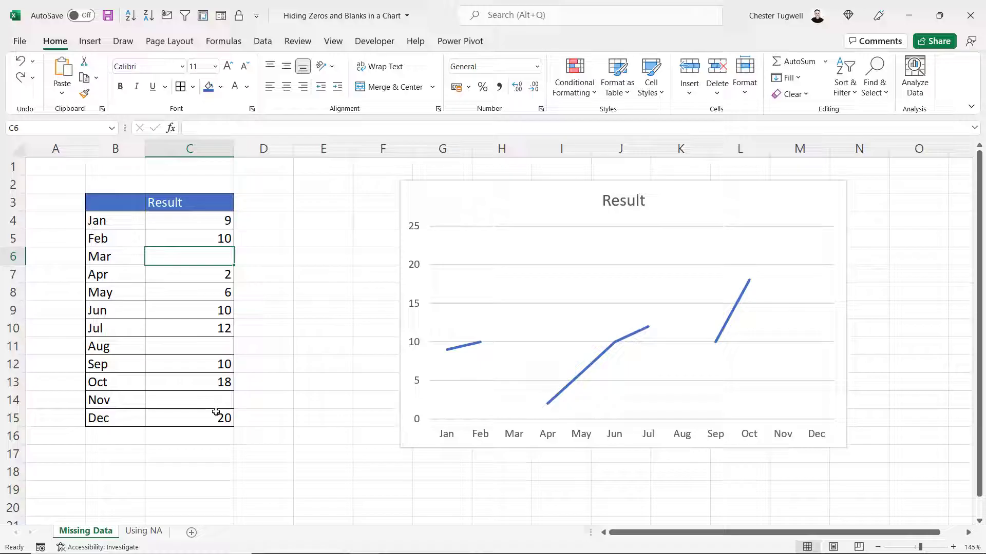
Set the Result chart's hidden and empty cells option to 'Connect data points with line'
left_click(528, 182)
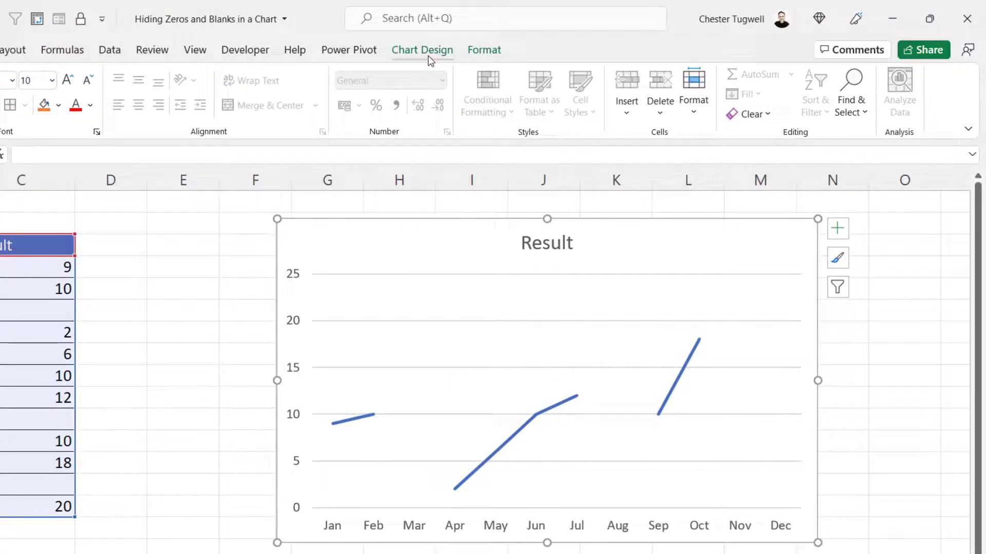
left_click(422, 52)
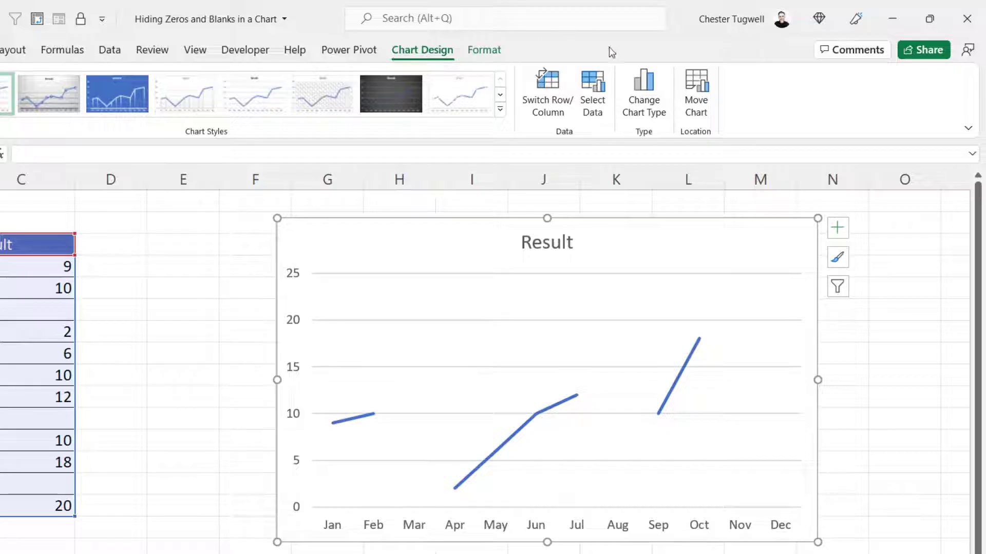
left_click(594, 89)
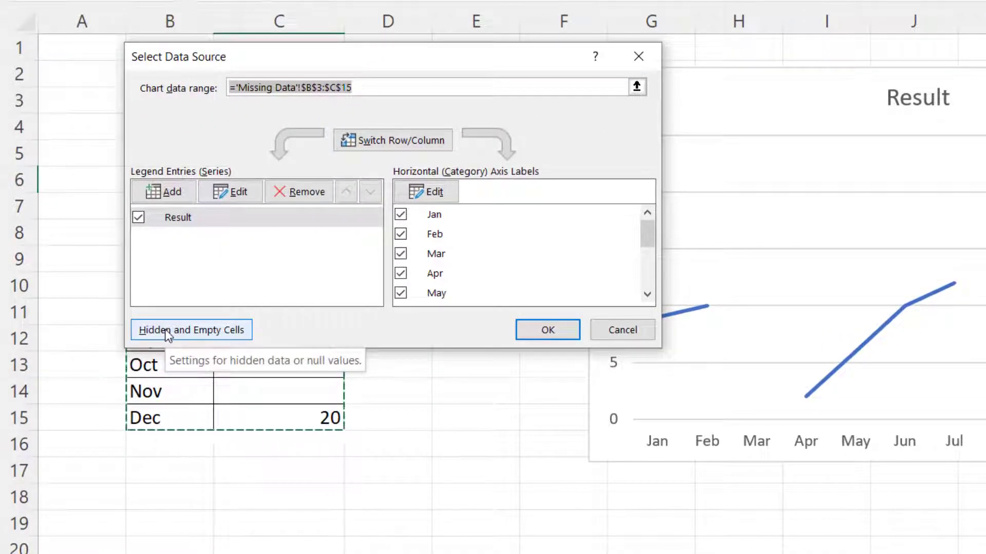
left_click(166, 334)
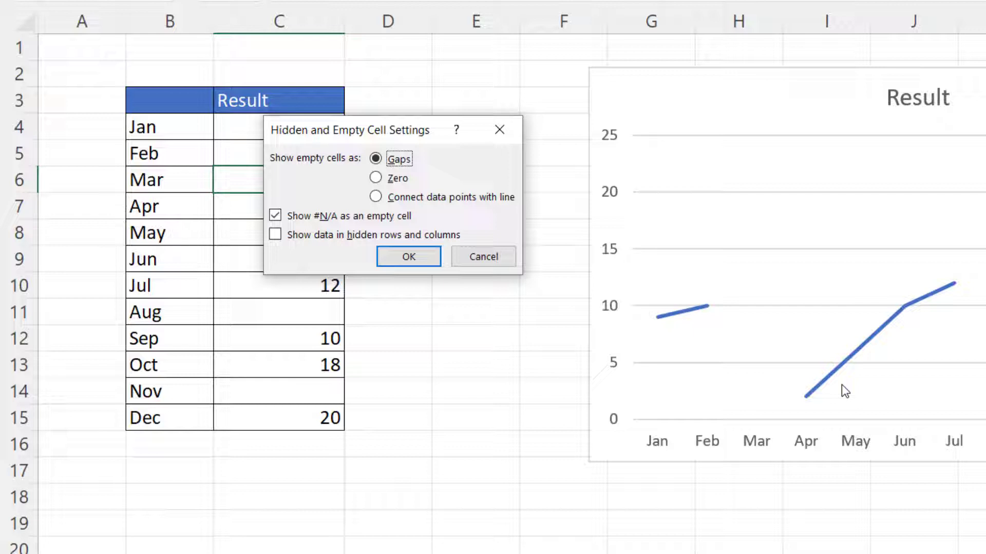
left_click(380, 199)
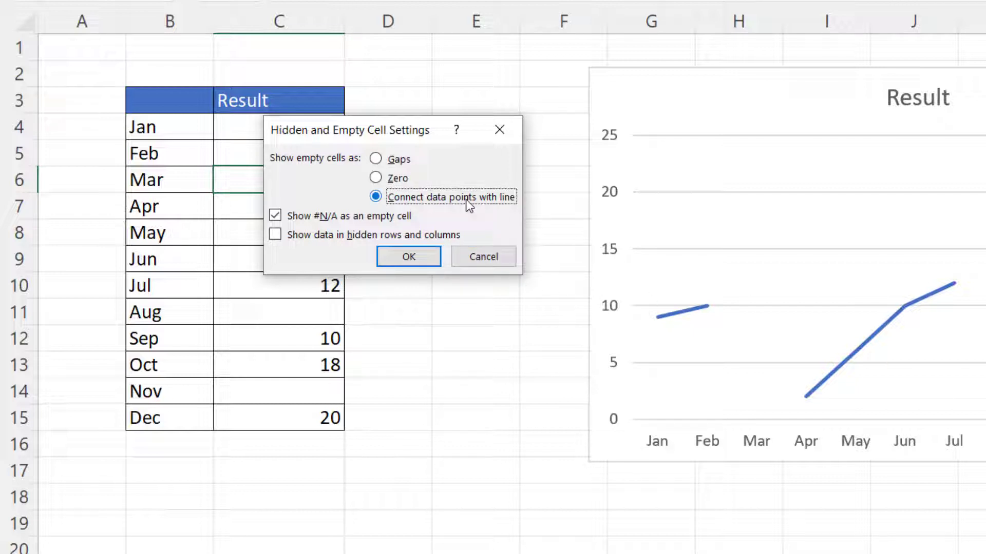
left_click(432, 253)
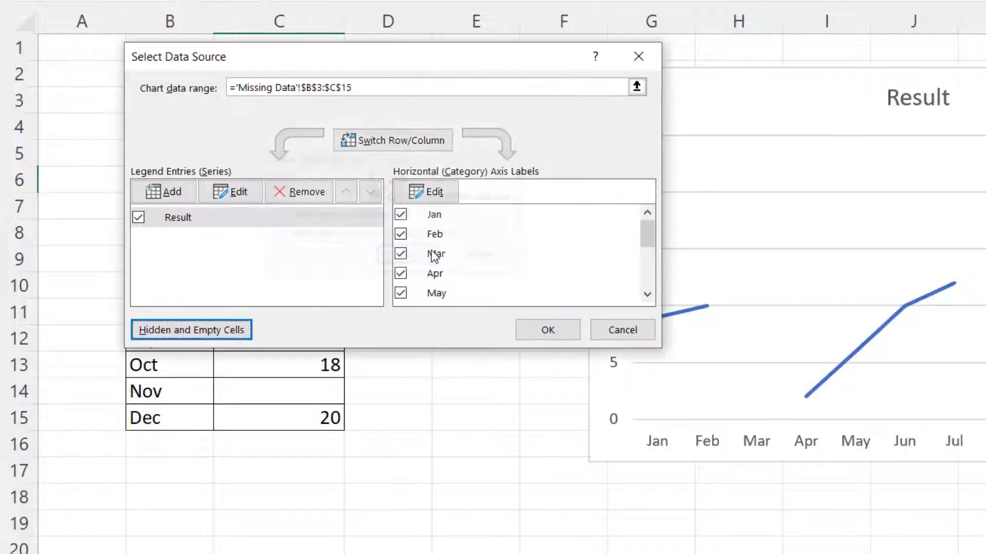
left_click(556, 330)
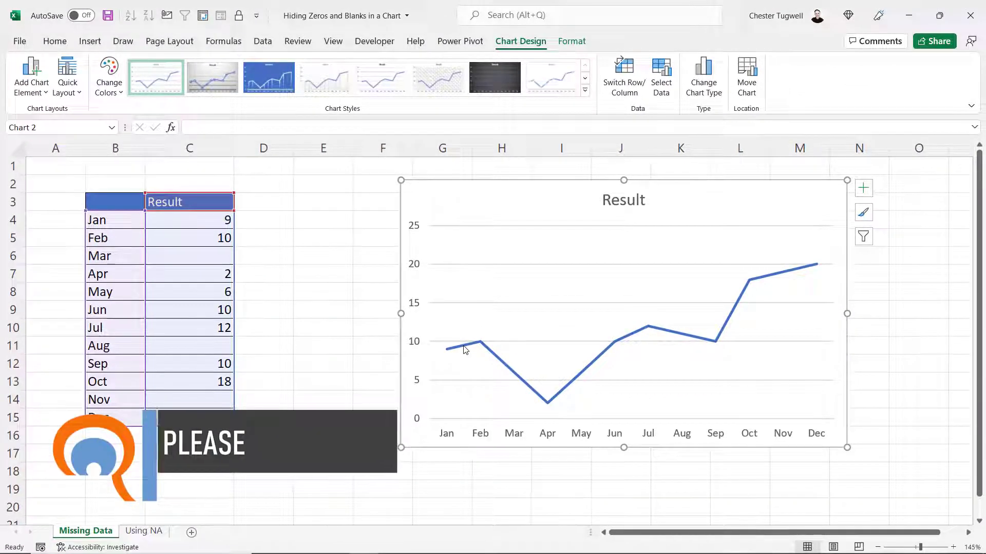
left_click(465, 348)
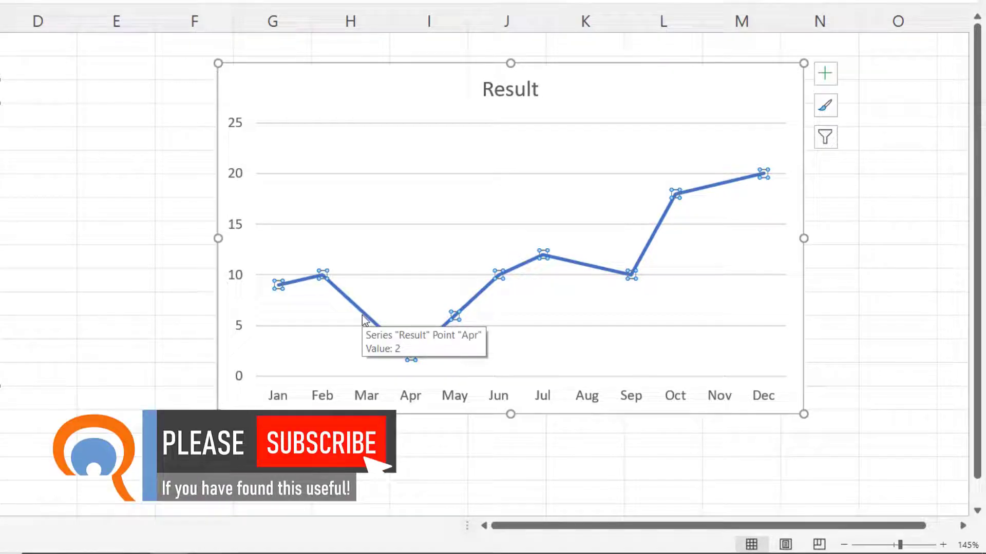
mouse_move(364, 312)
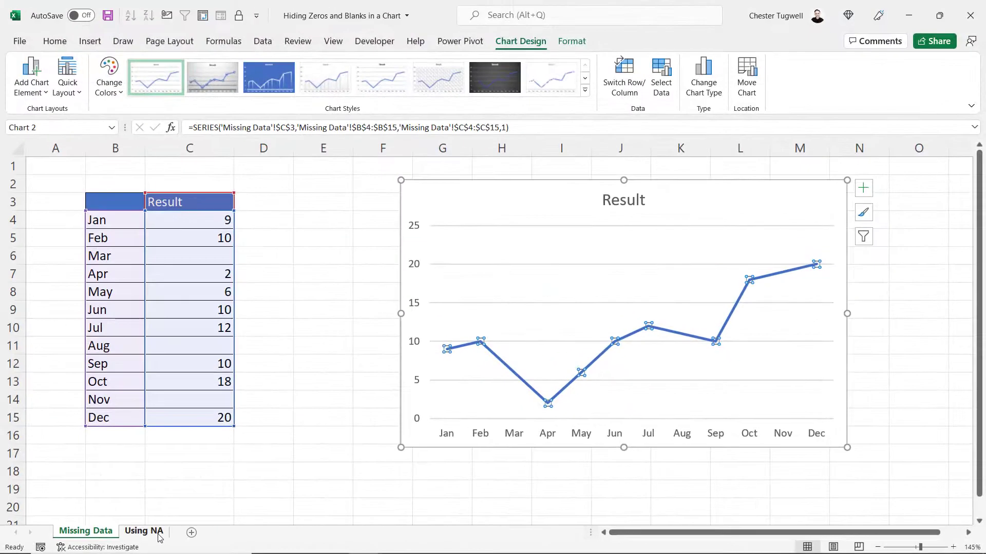
On the Using NA sheet, check D4's =C4-$G$3 formula and the March, August and November values
left_click(160, 535)
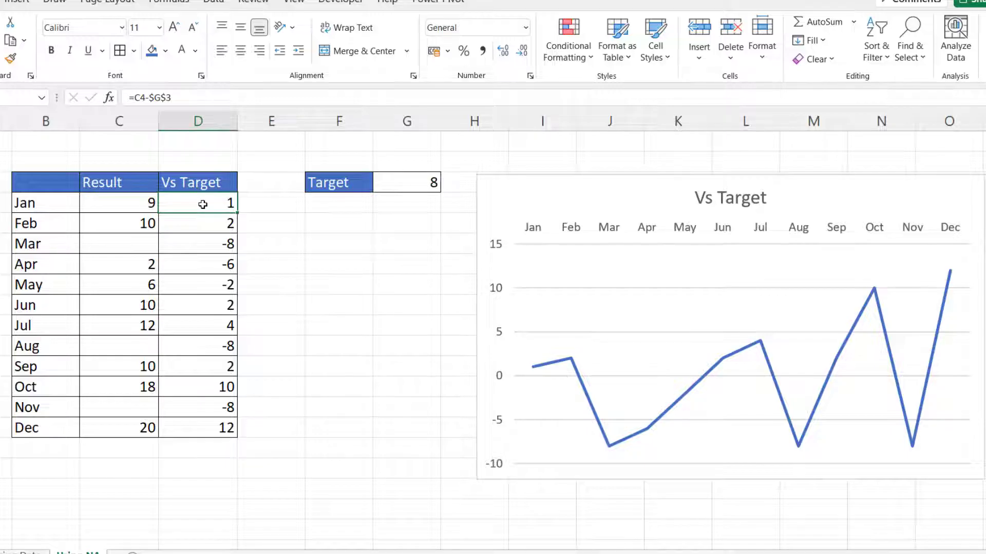
double_click(203, 204)
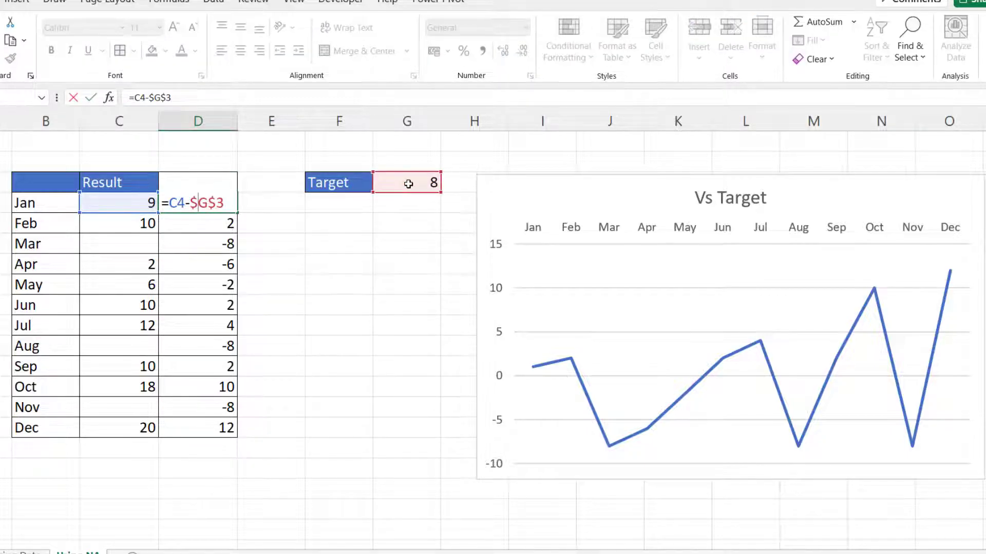
key("Return")
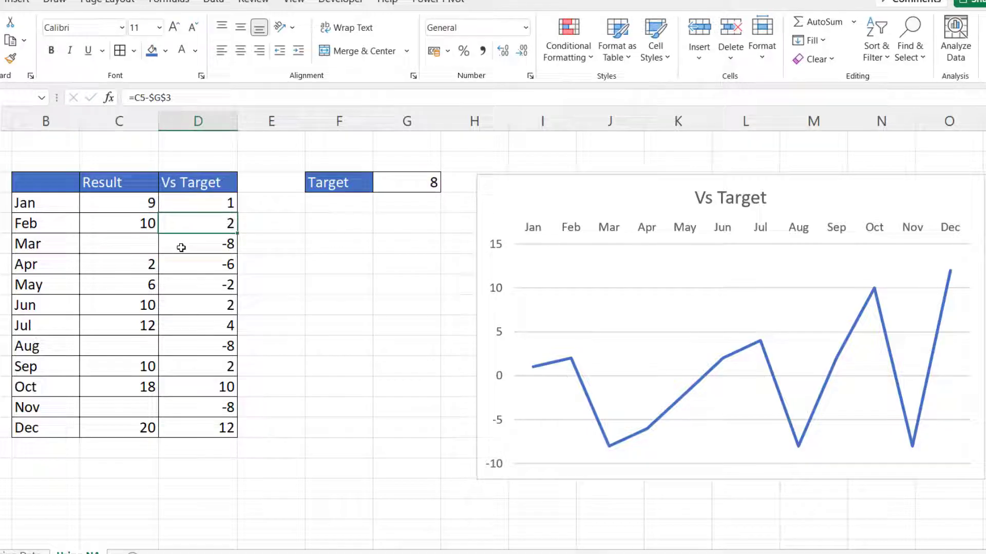
left_click(224, 245)
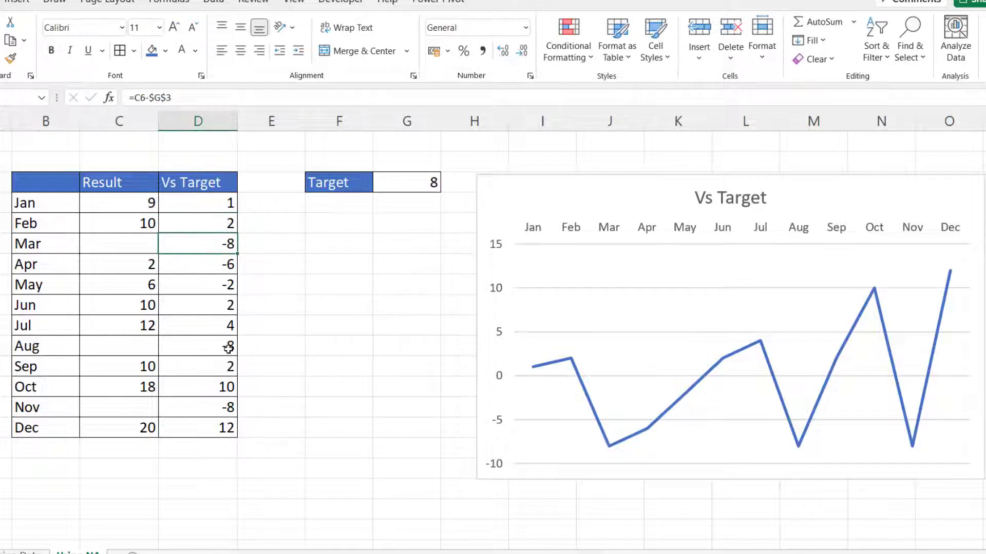
left_click(227, 349, "ctrl")
left_click(220, 413, "ctrl")
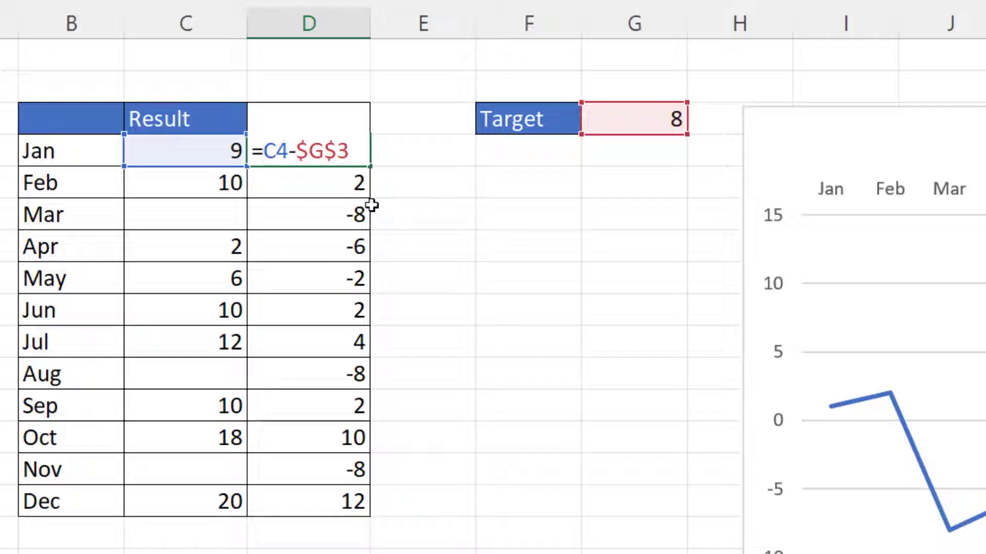
Change D4 to =IF(ISBLANK(C4),"",C4-$G$3)
type("IF(")
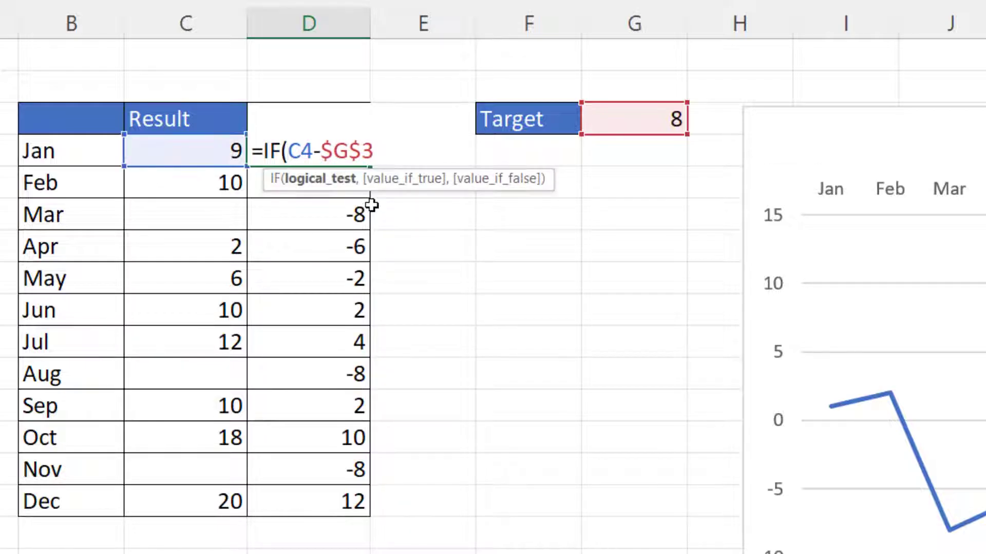
left_click(198, 144)
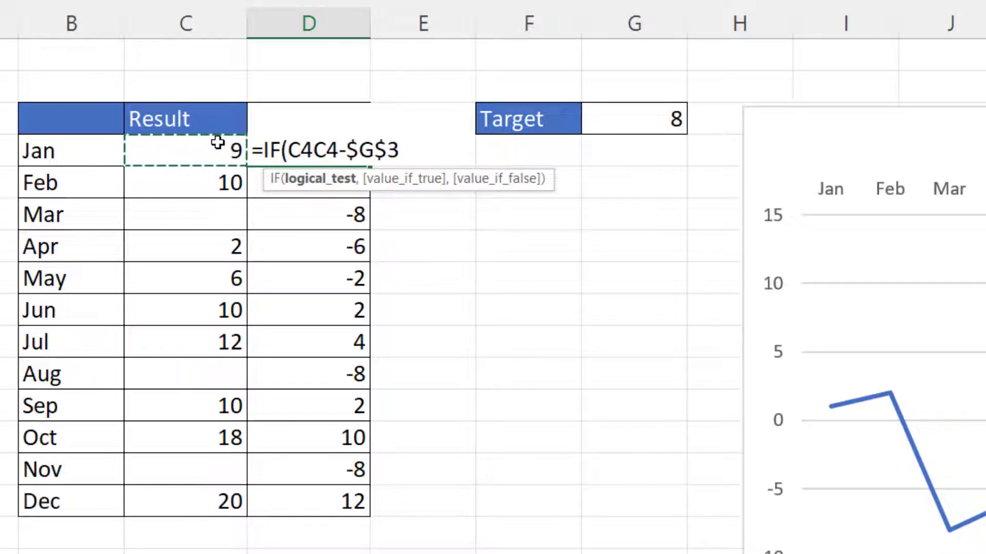
left_click(286, 141)
type("is")
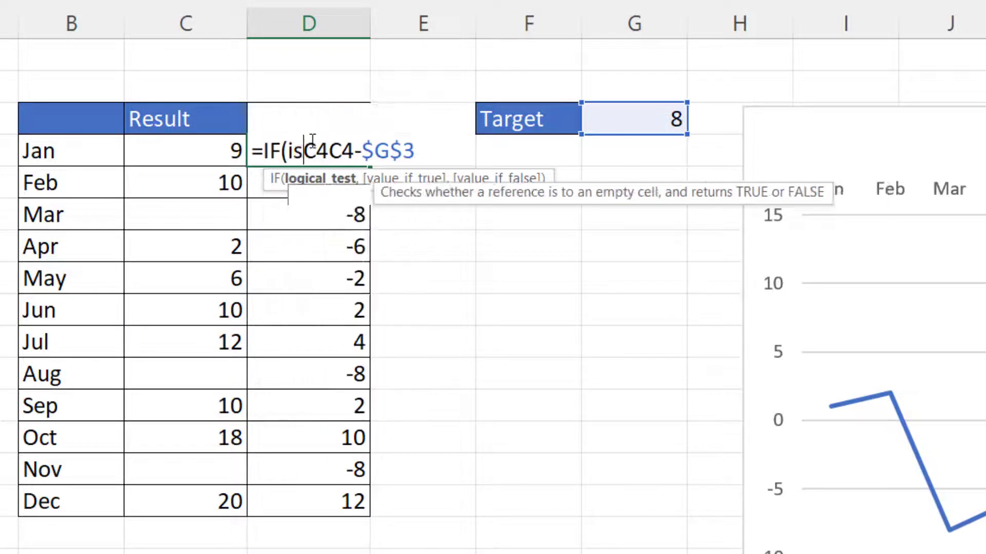
type("blank")
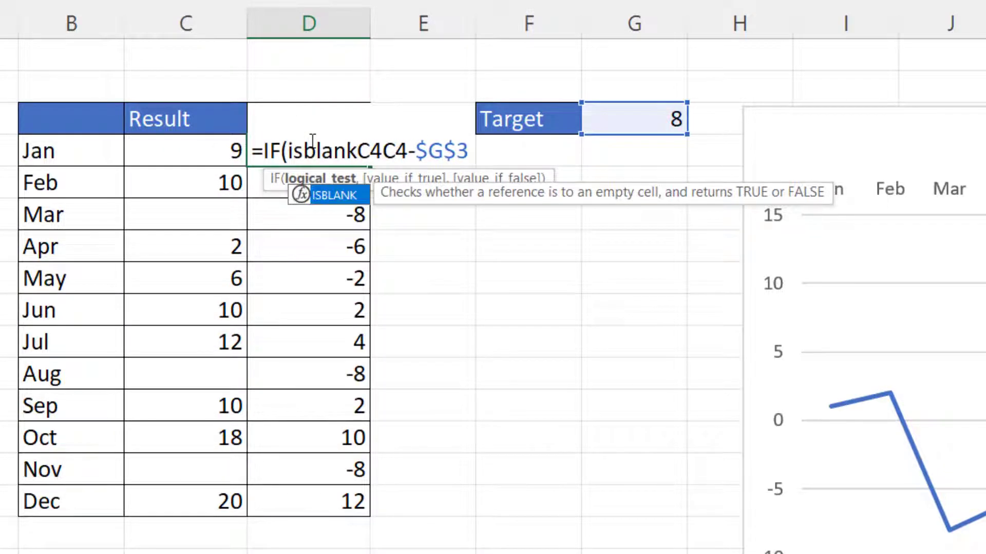
type("(")
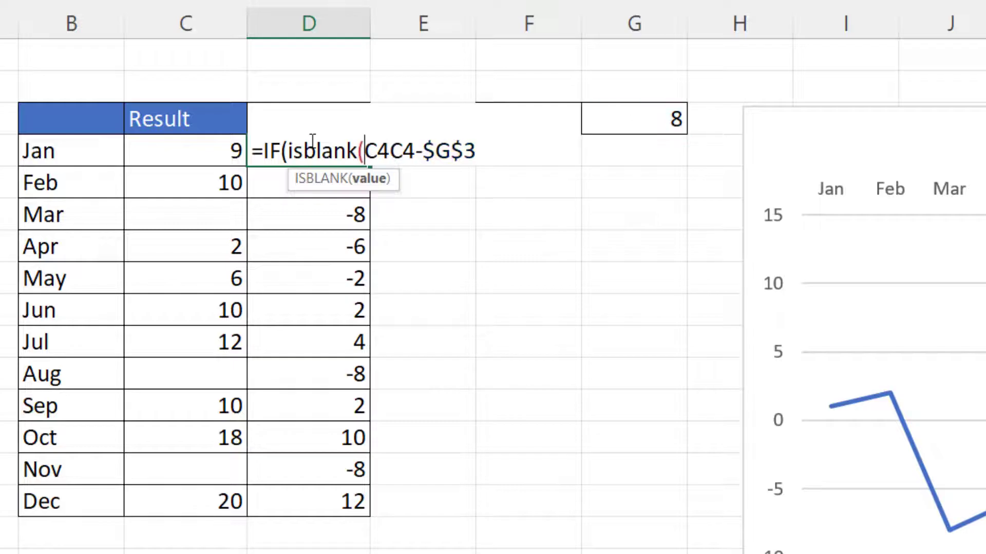
left_click(391, 146)
type("),")
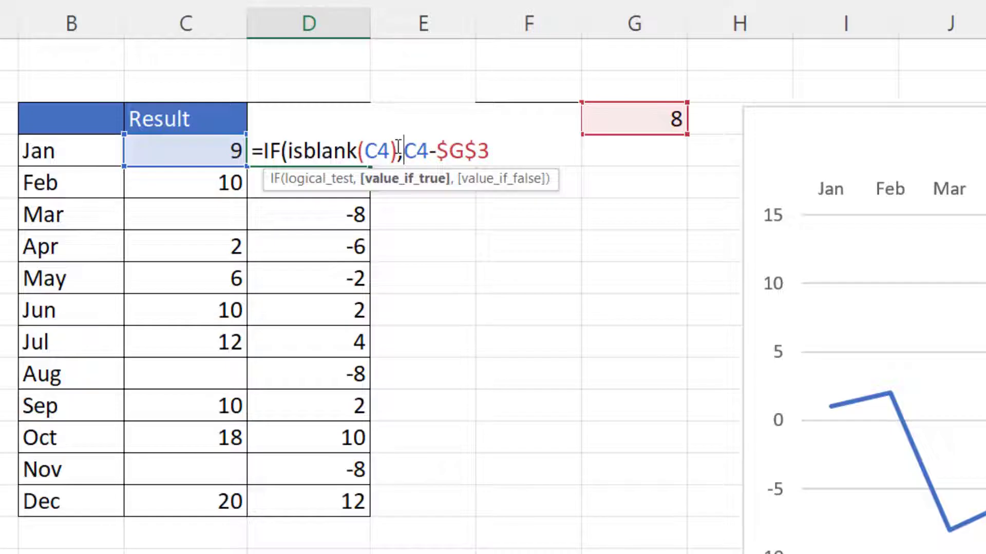
type("\"\"")
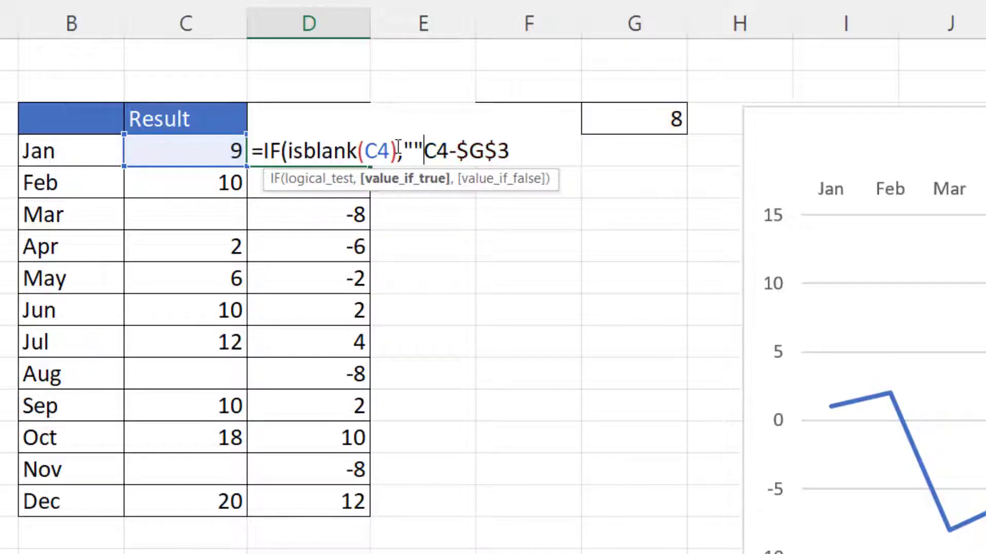
type(",")
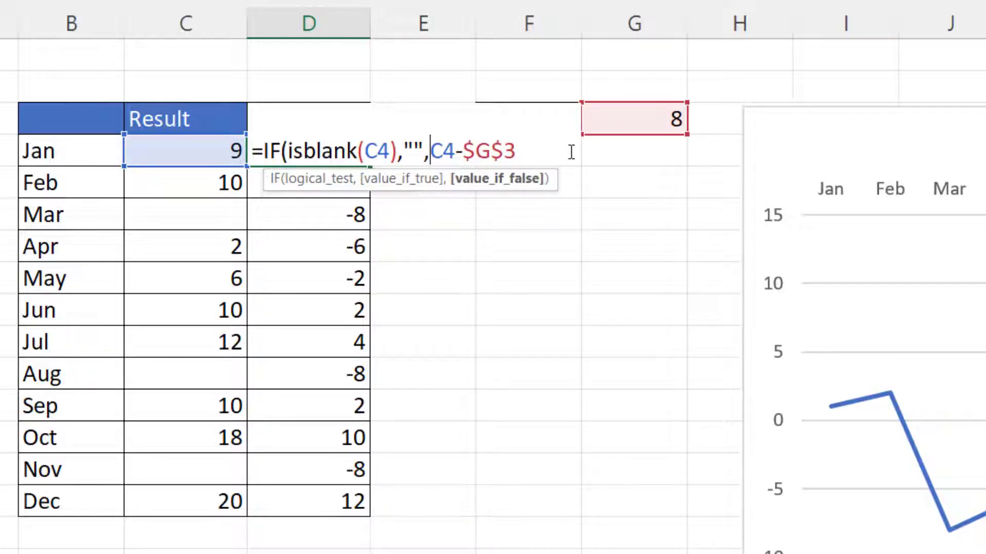
left_click(545, 148)
type(")")
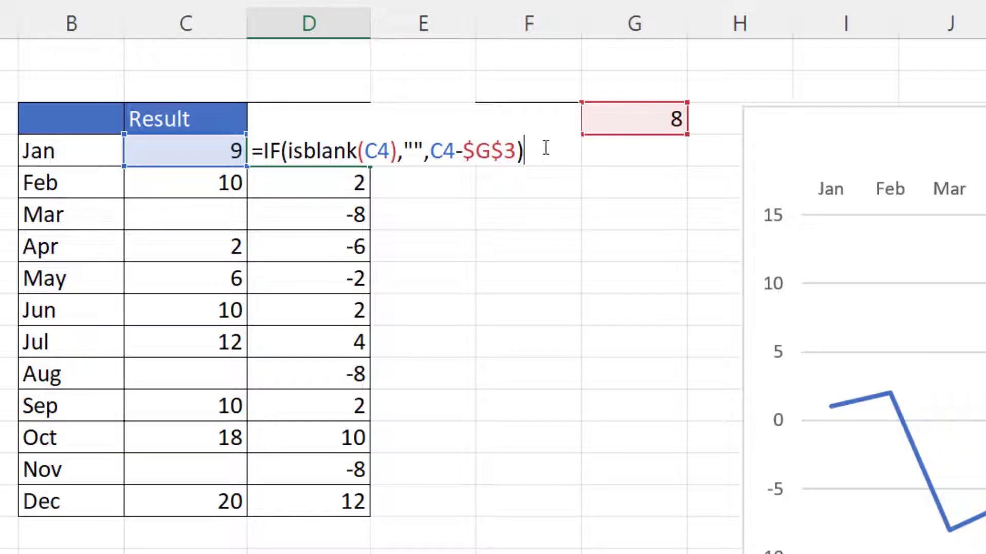
key("Return")
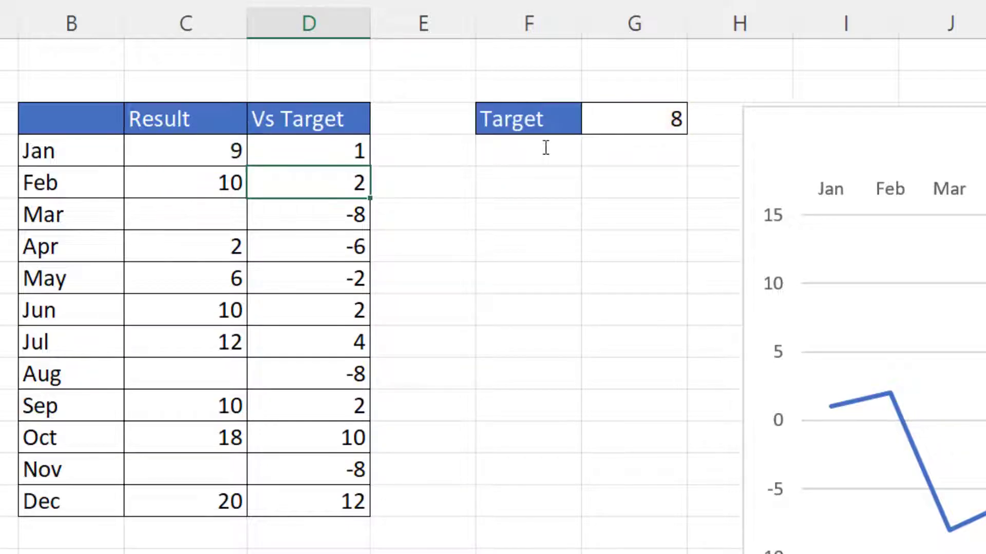
Fill D4's IF formula down to D15, then select the Vs Target chart line
left_click(354, 150)
double_click(369, 165)
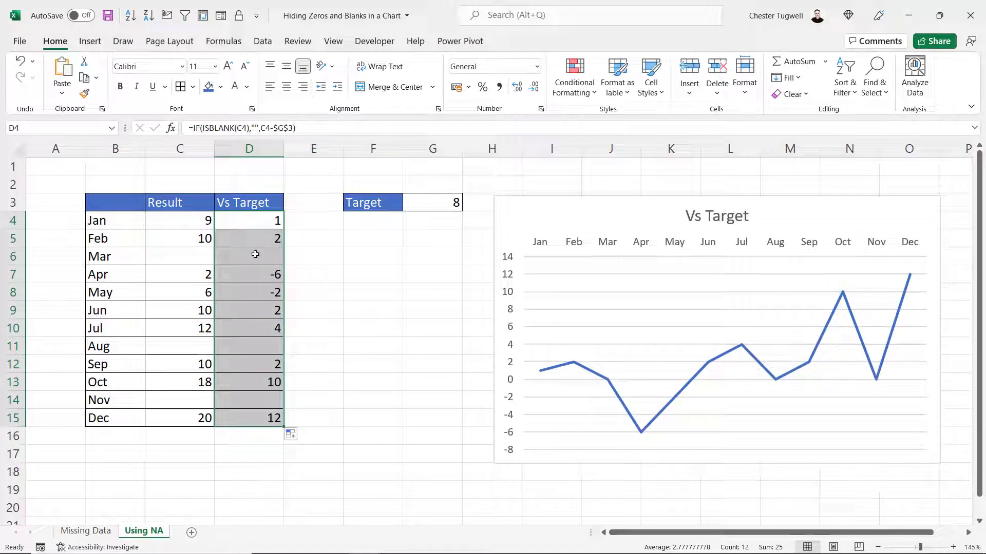
left_click(561, 369)
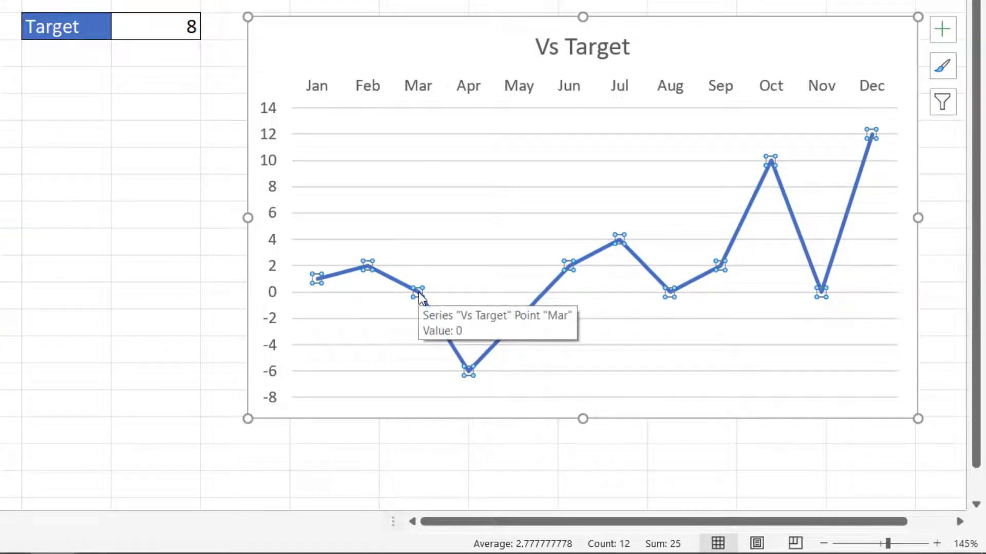
mouse_move(420, 297)
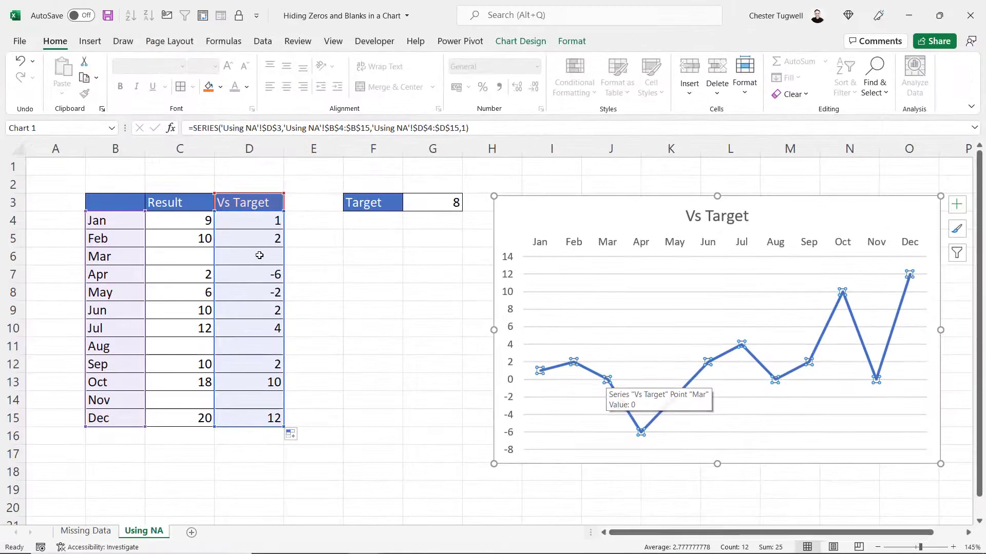
Replace "" with NA() in D4's formula and fill it down to D15
left_click(265, 222)
double_click(265, 222)
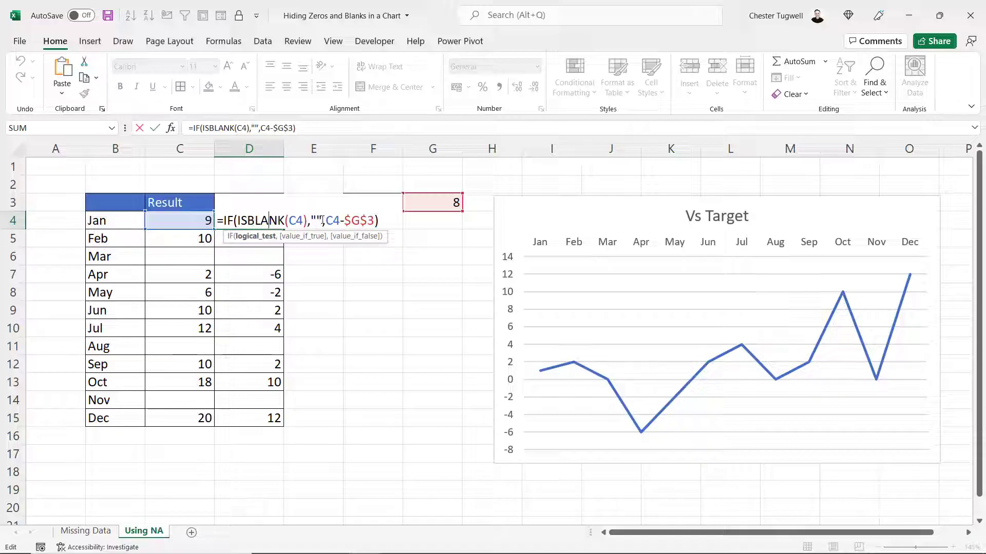
left_click_drag(322, 221, 319, 220)
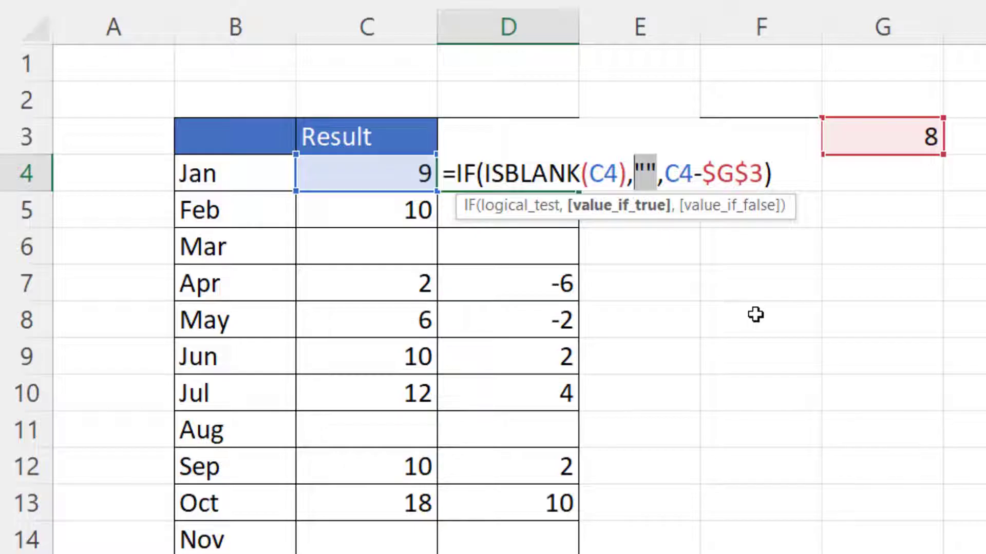
type("NA(")
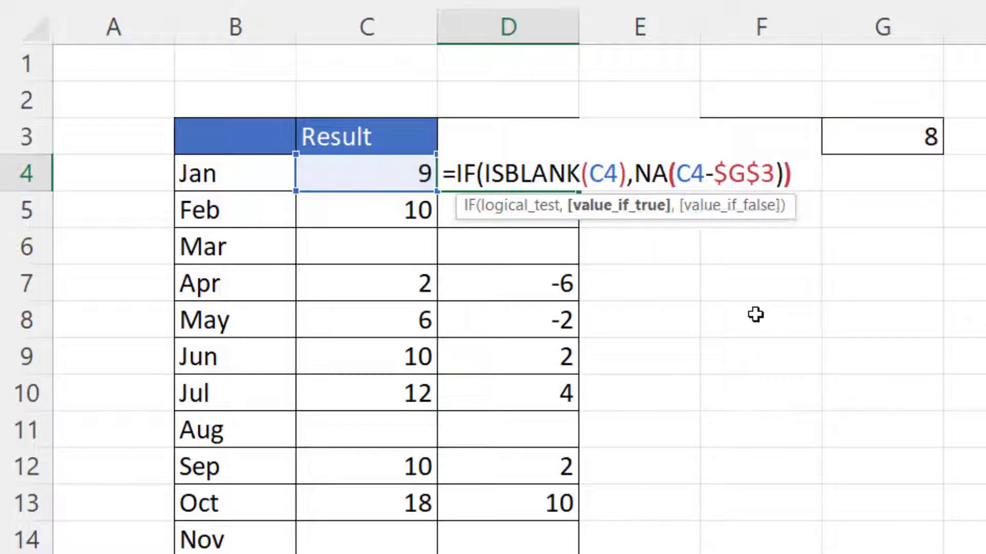
type("),")
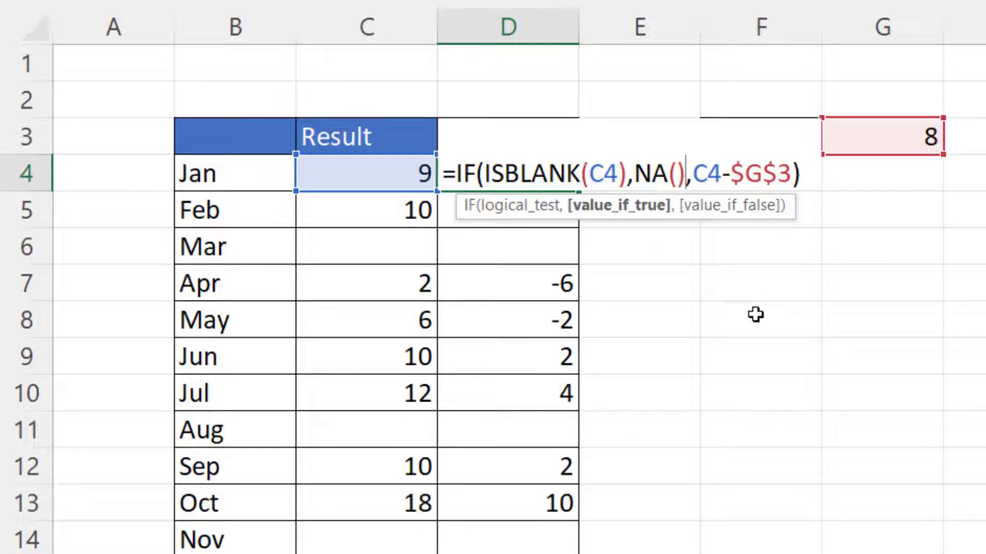
key("Return")
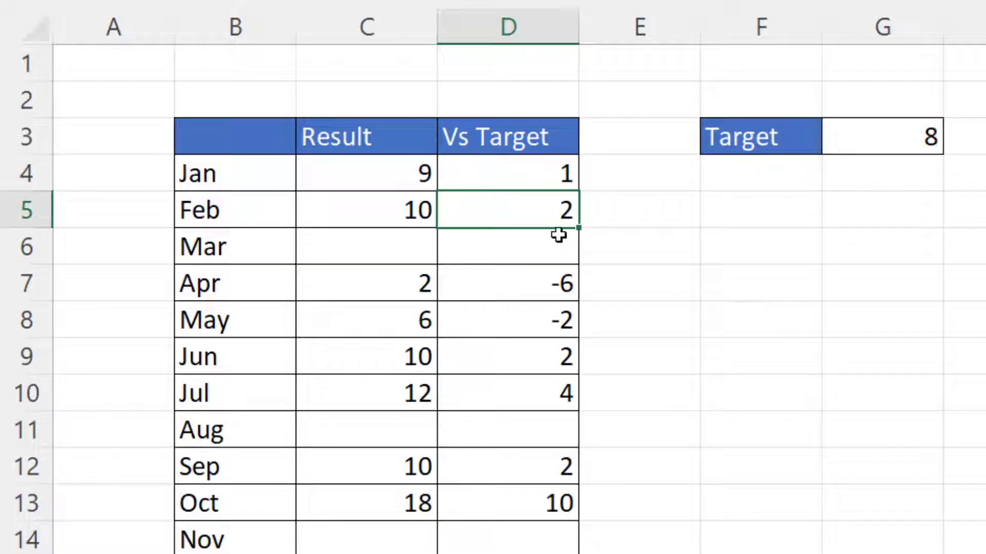
left_click(562, 172)
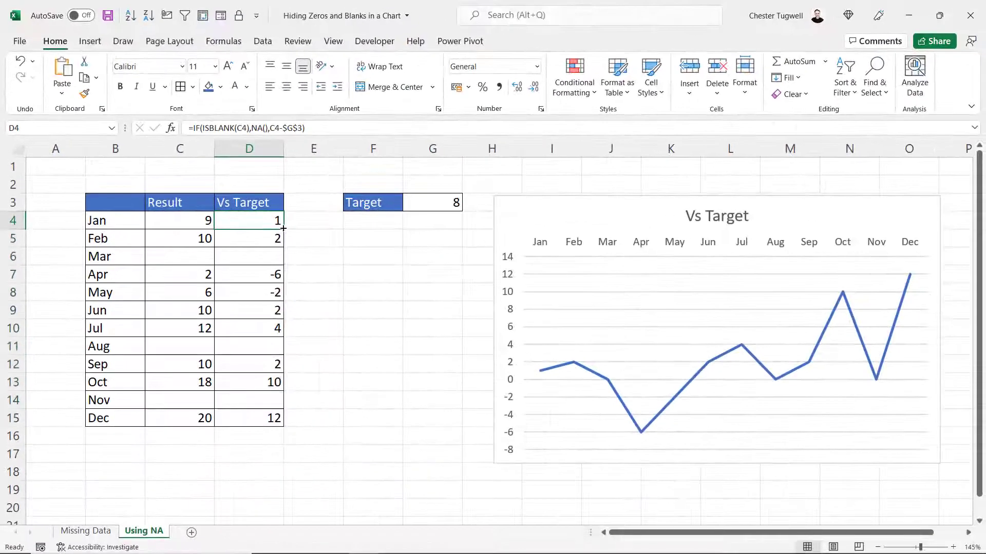
double_click(536, 196)
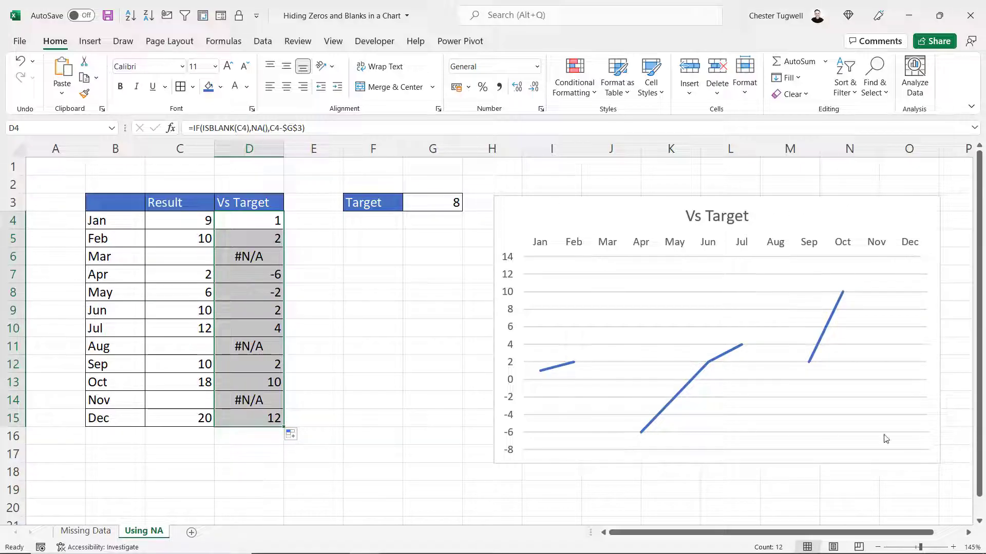
Turn off 'Show #N/A as an empty cell' in the Vs Target chart's hidden and empty cells settings
left_click(642, 203)
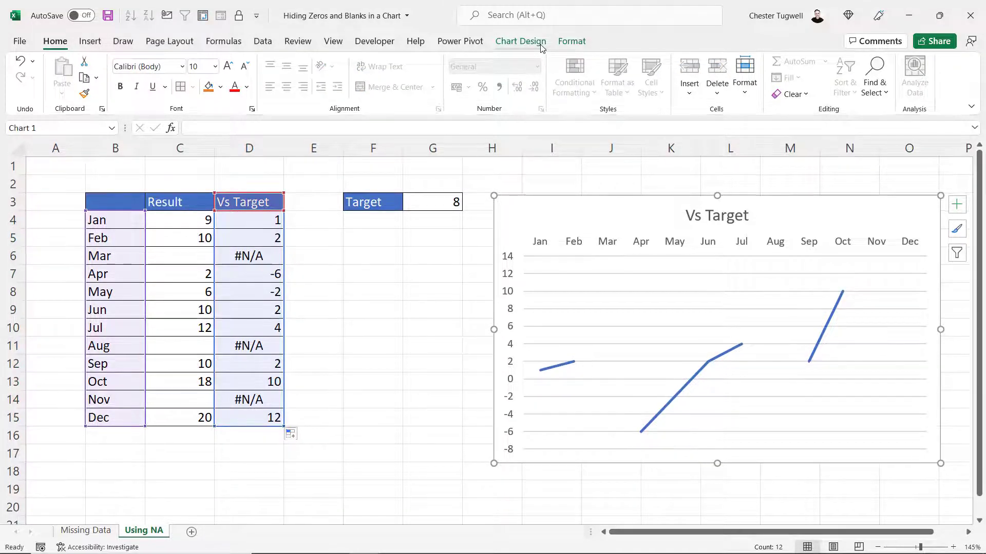
left_click(540, 45)
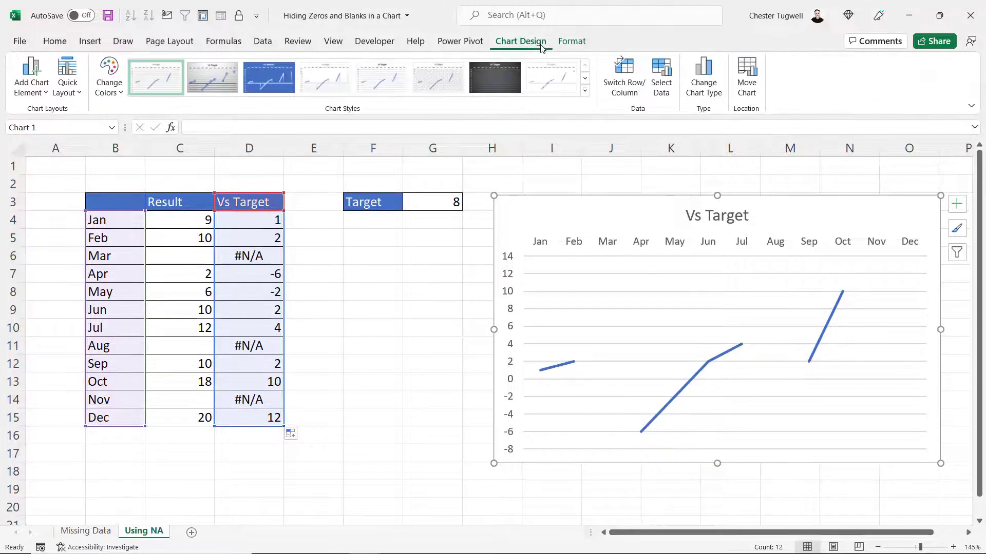
left_click(661, 85)
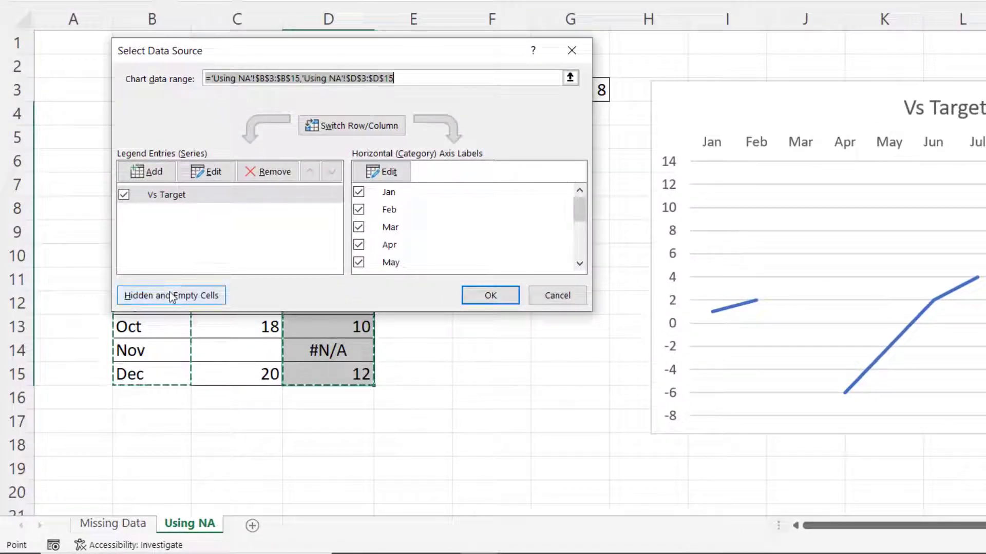
left_click(171, 295)
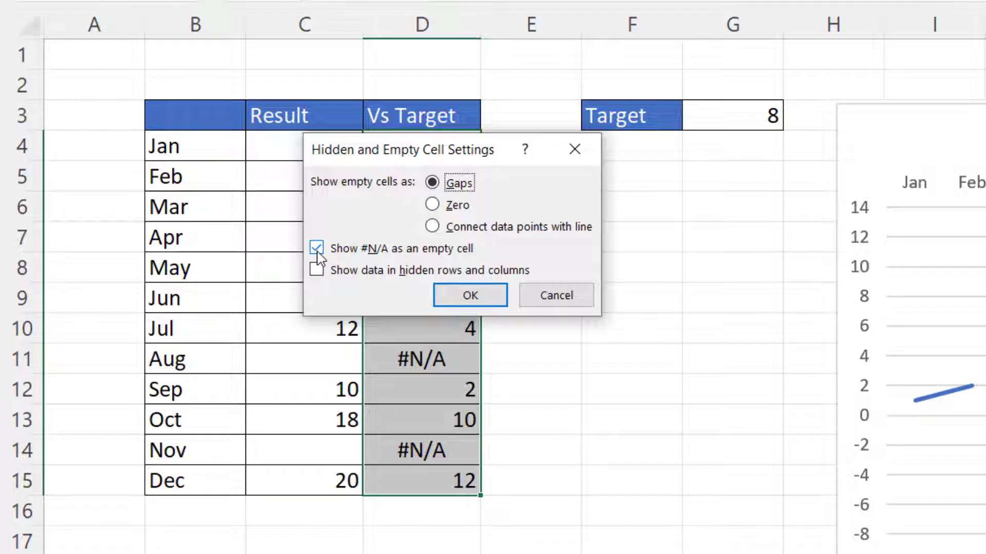
left_click(316, 248)
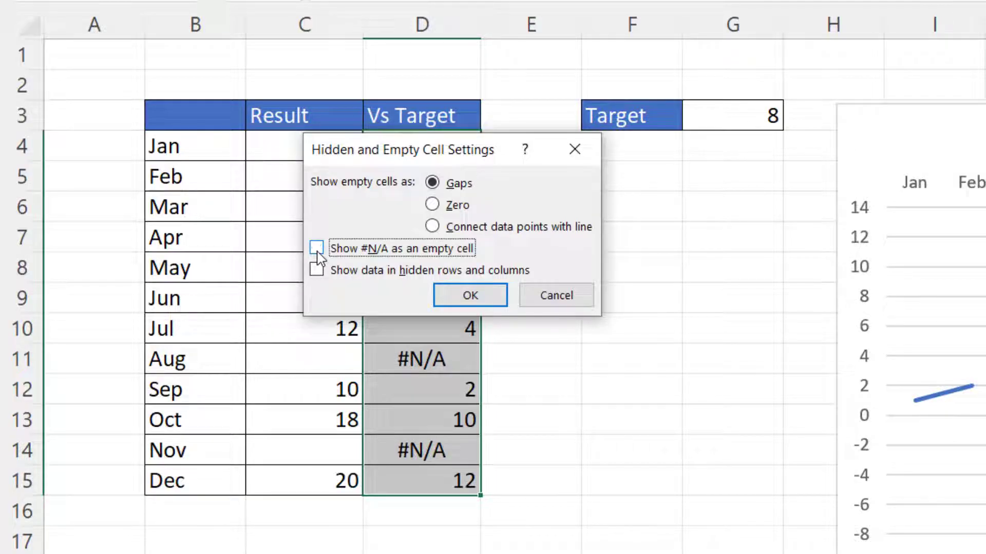
left_click(469, 296)
left_click(630, 380)
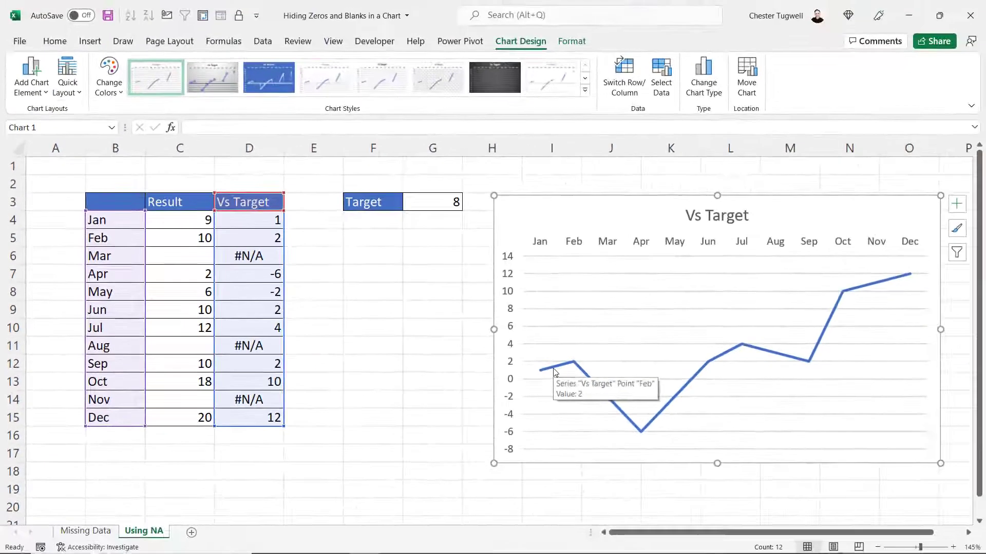
left_click(983, 396)
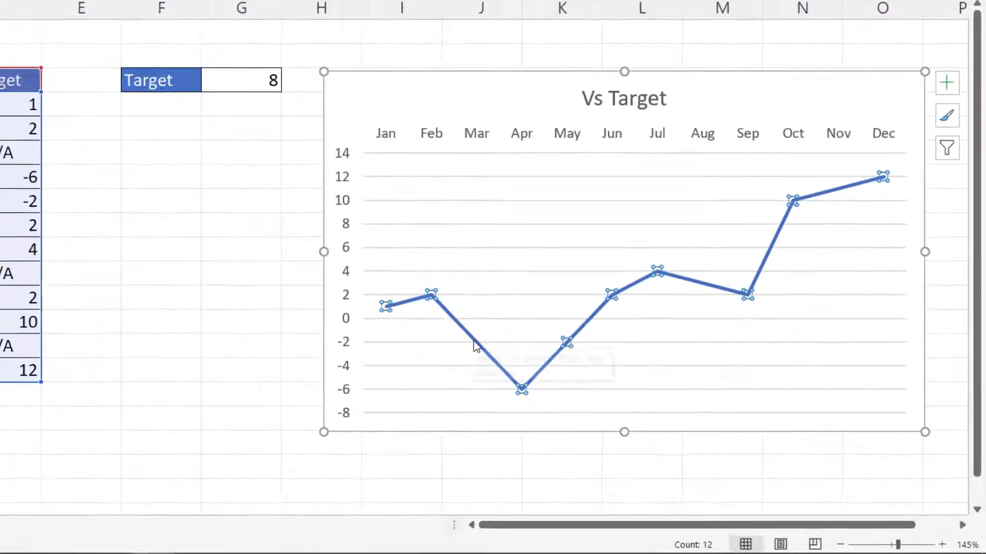
mouse_move(607, 398)
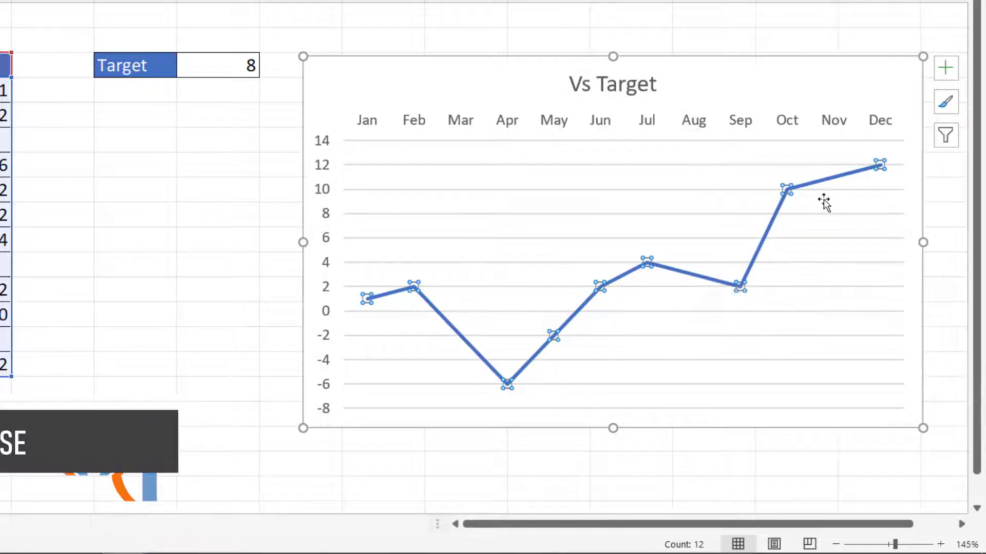
mouse_move(827, 187)
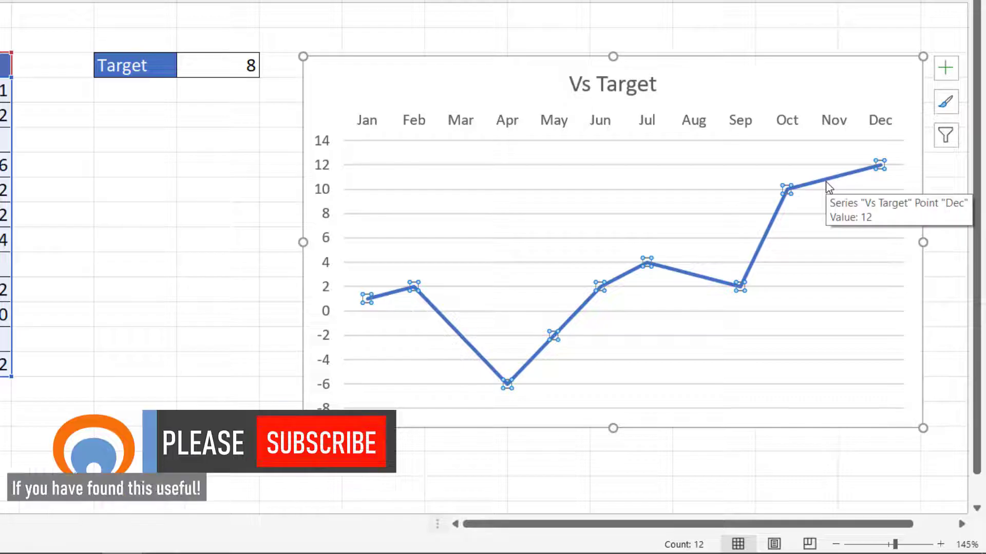